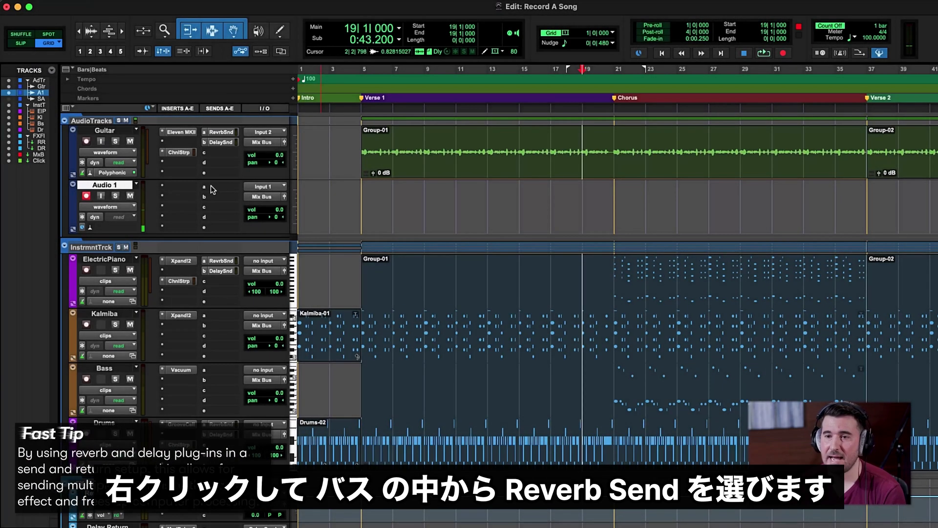
- Add a send from the Audio 1 track to the Reverb Send bus and set its level to -19.8 dB
click(216, 195)
mouse_move(247, 200)
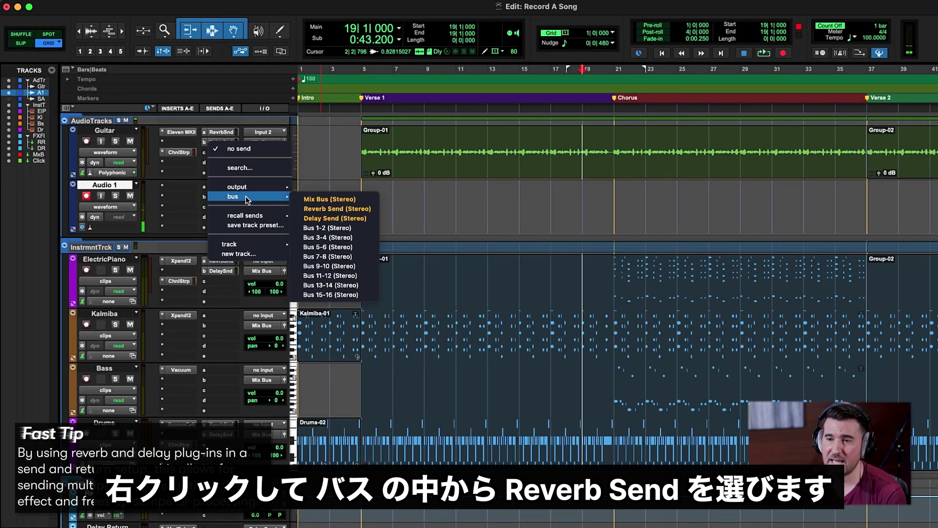
click(329, 209)
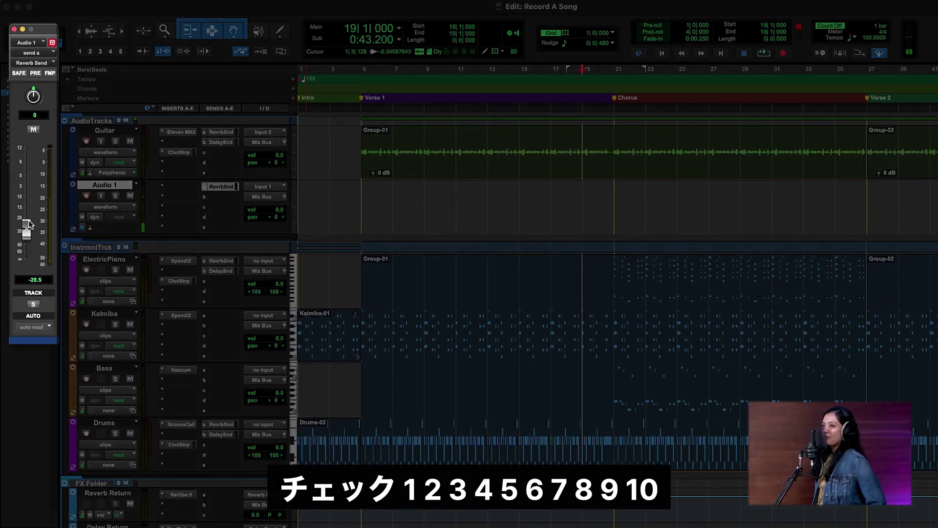
mouse_move(29, 221)
mouse_down()
mouse_move(28, 203)
mouse_move(27, 212)
mouse_up()
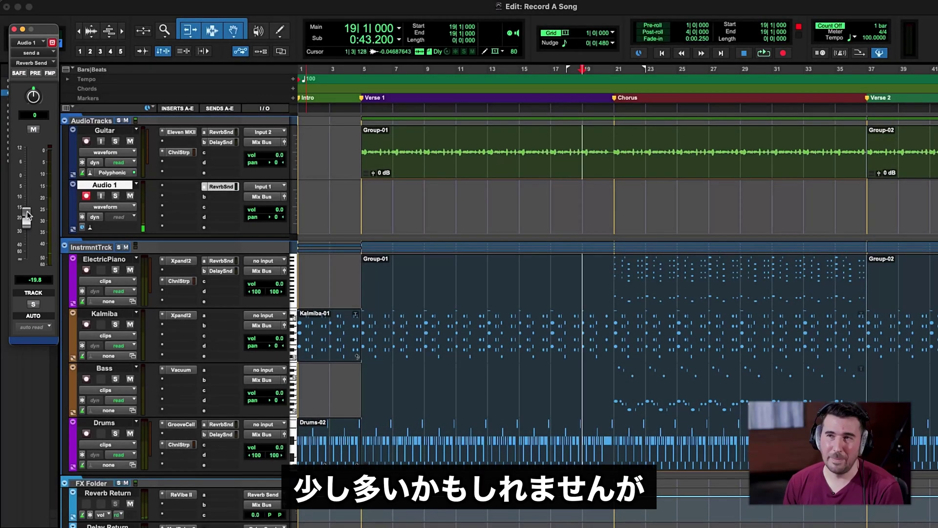
key(shift+r)
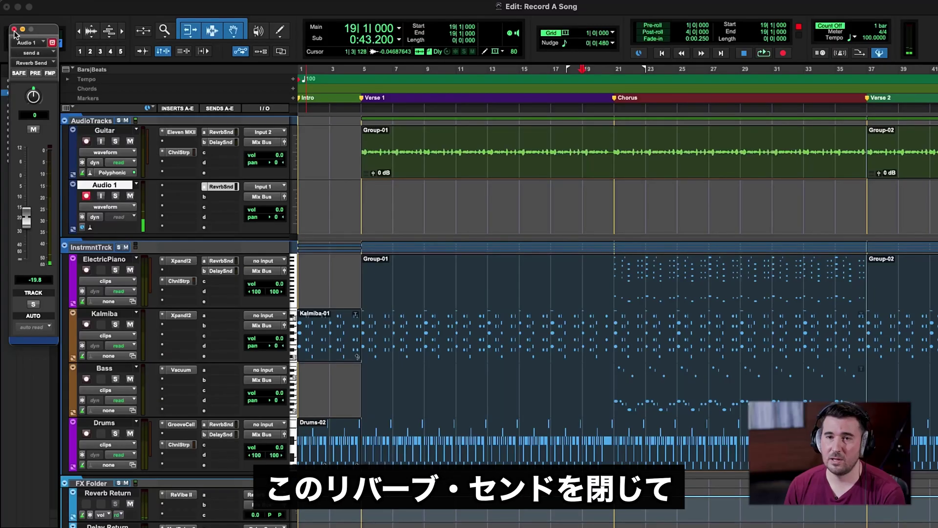
click(14, 30)
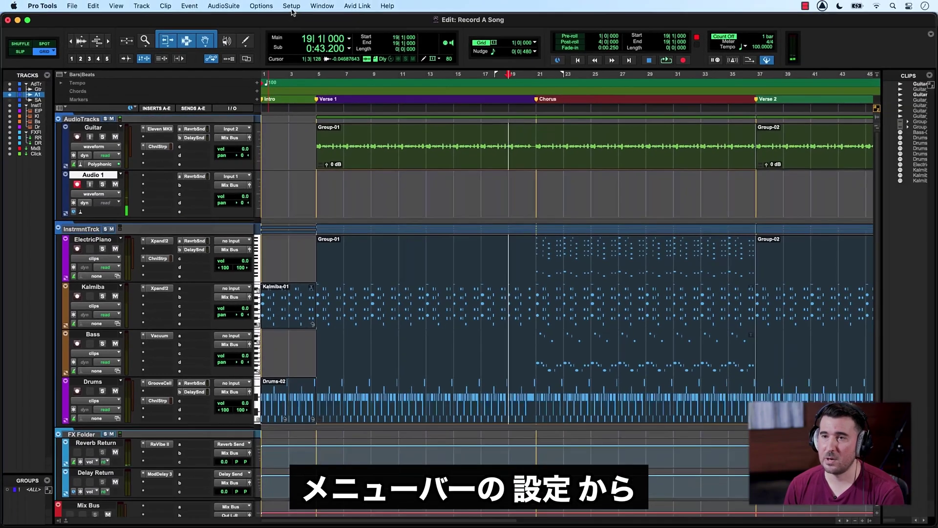
- Set the playback engine's H/W buffer size to 256 samples
click(291, 6)
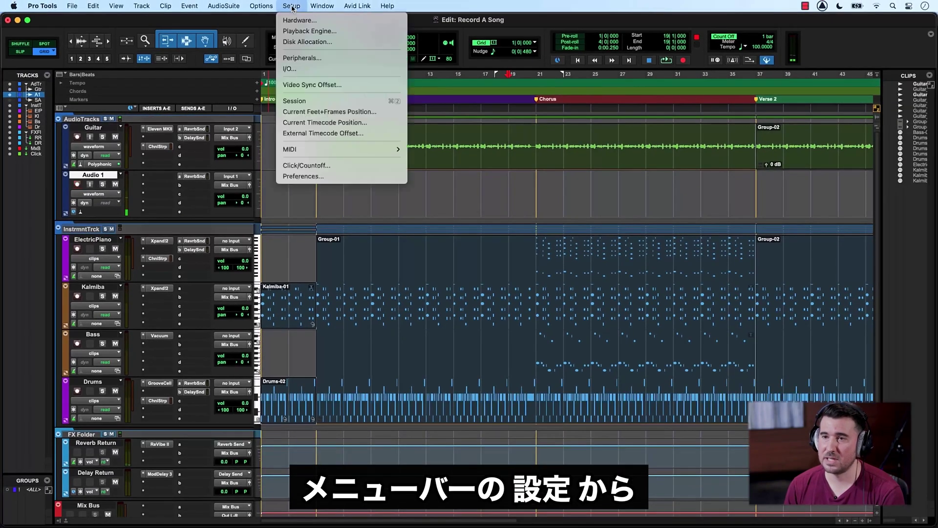
click(303, 31)
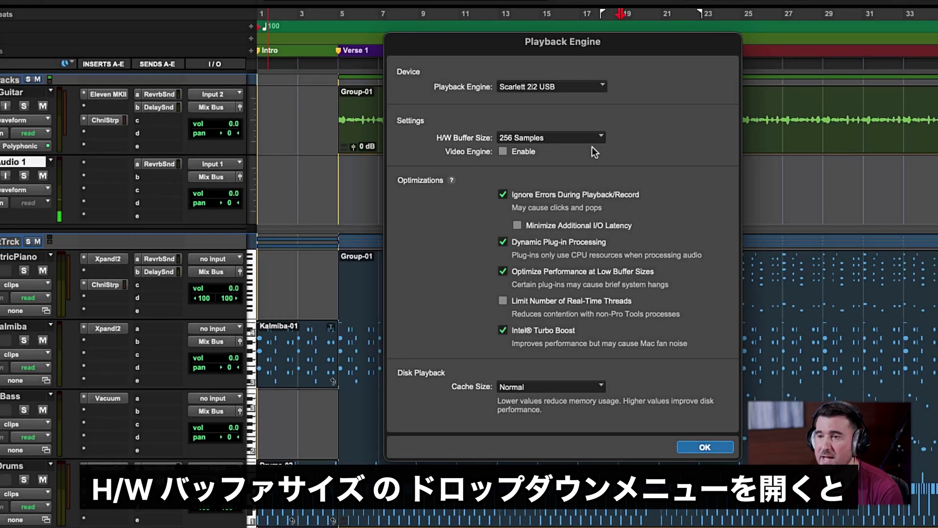
click(595, 142)
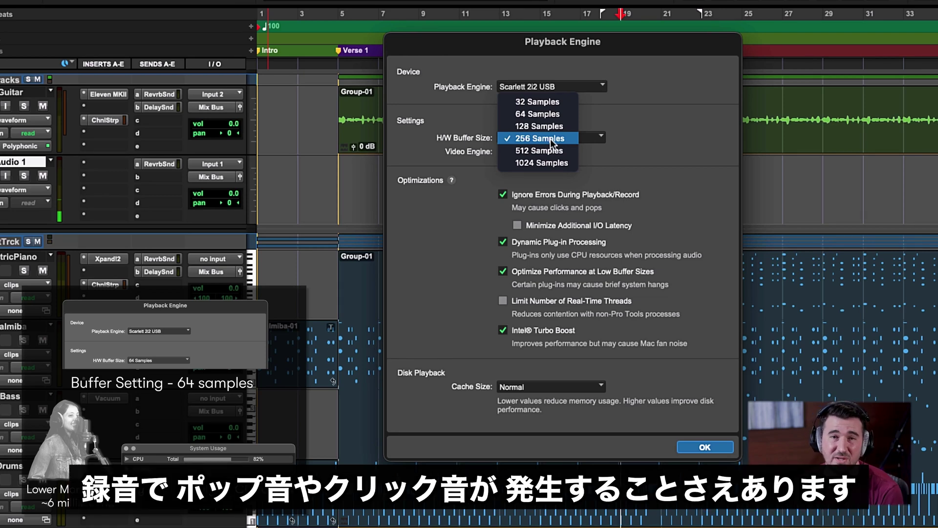
click(551, 138)
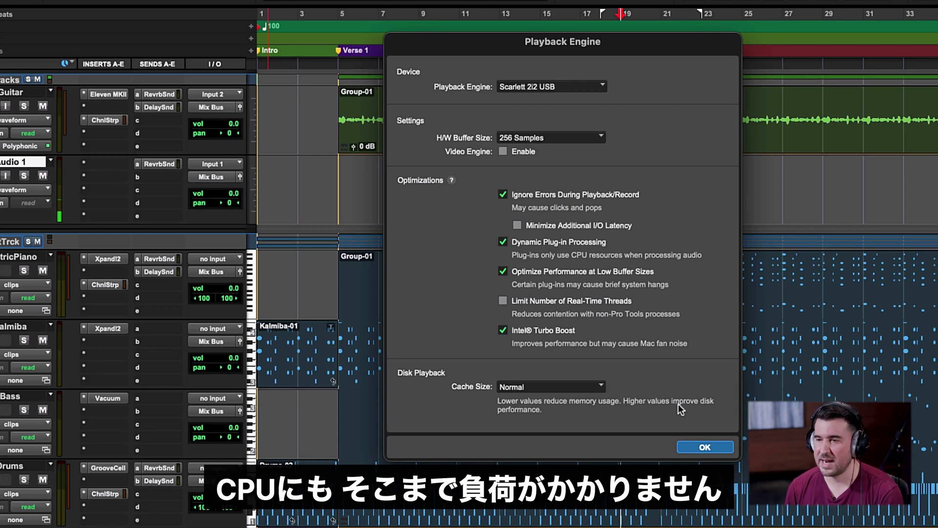
click(713, 446)
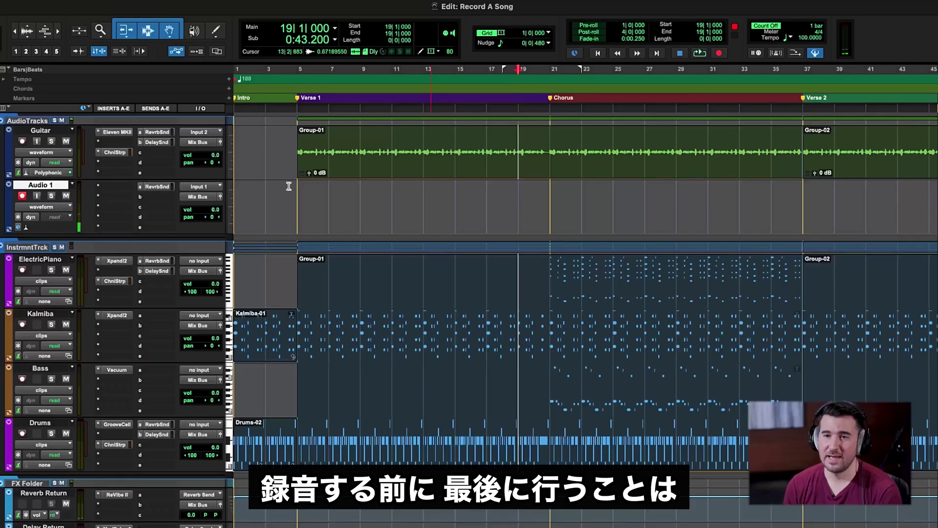
- Rename the Audio 1 track to Vocals
double_click(41, 187)
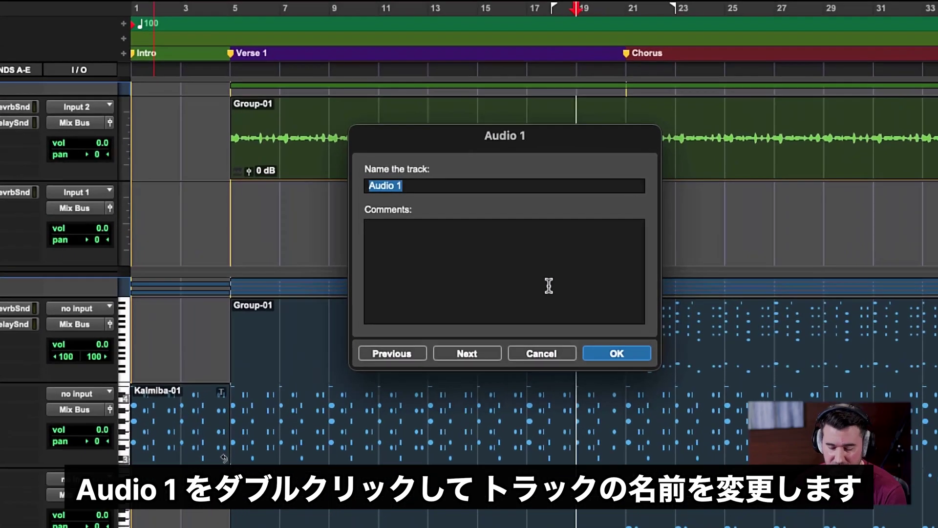
text(Vocals)
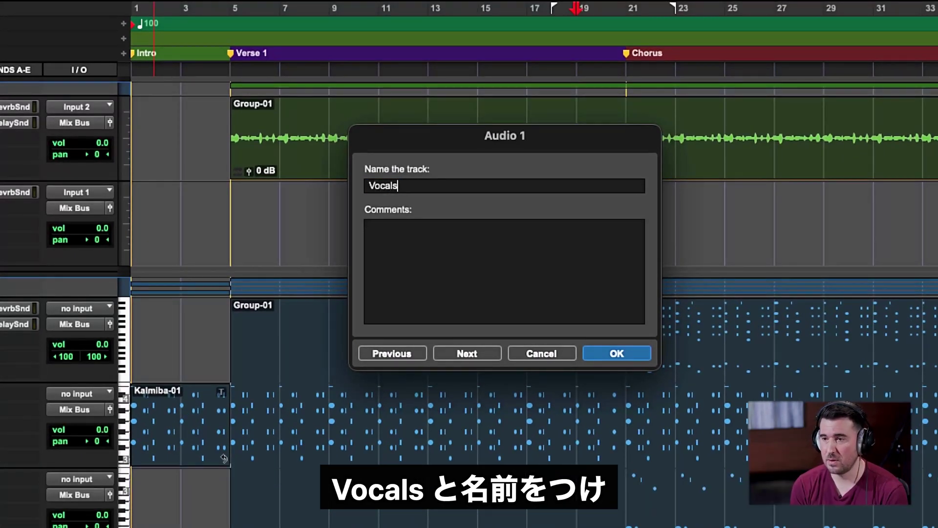
key(Return)
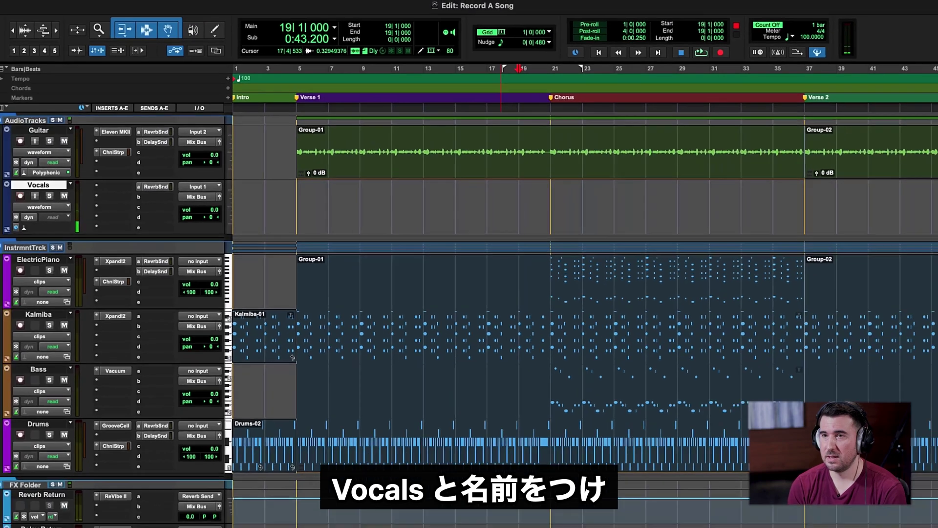
- Record a vocal take on the Vocals track from bar 19 to about bar 31
key(shift+r)
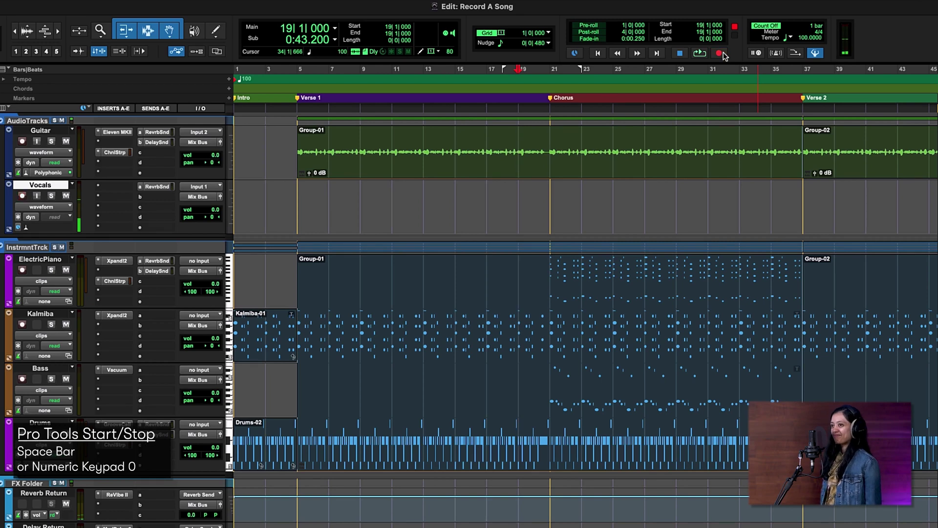
key(space)
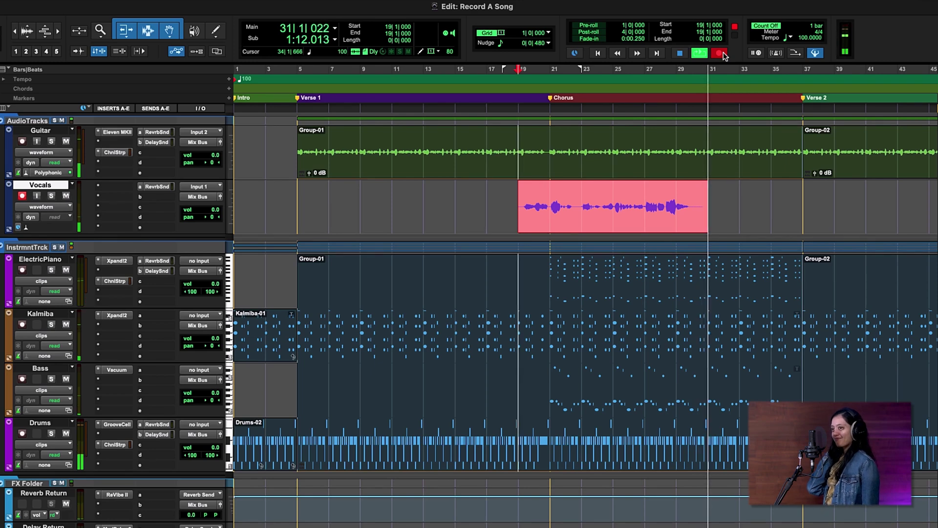
key(super+period)
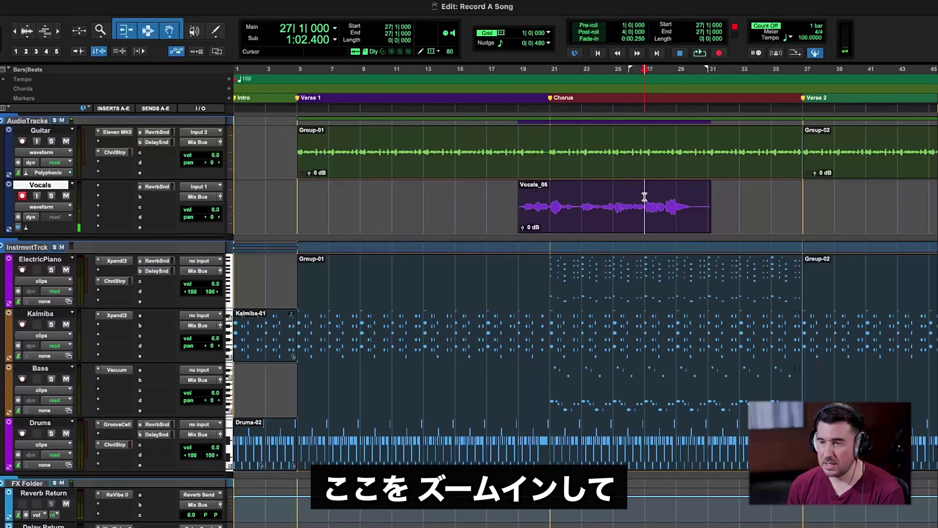
- Play the recorded vocal from bar 27 to about bar 29 to locate the phrase for re-recording
key(super+bracketright)
key(super+bracketright)
key(super+bracketright)
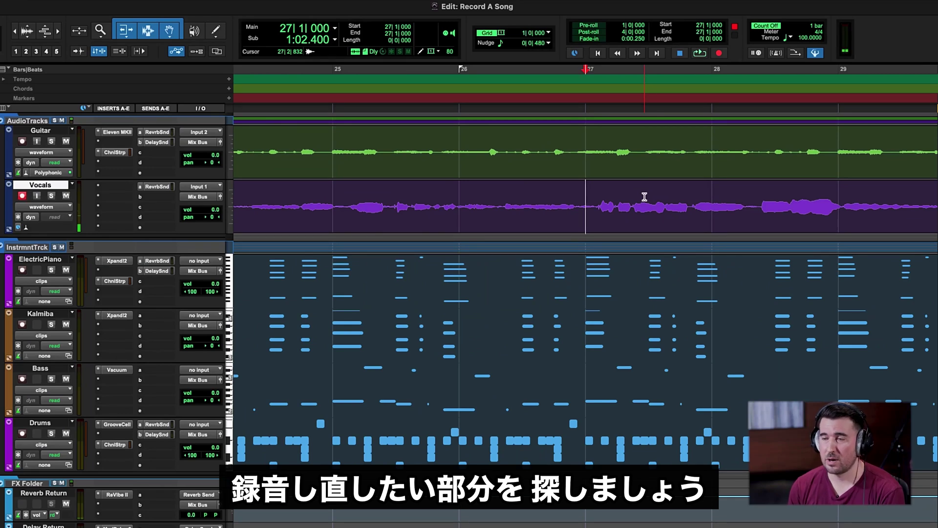
key(space)
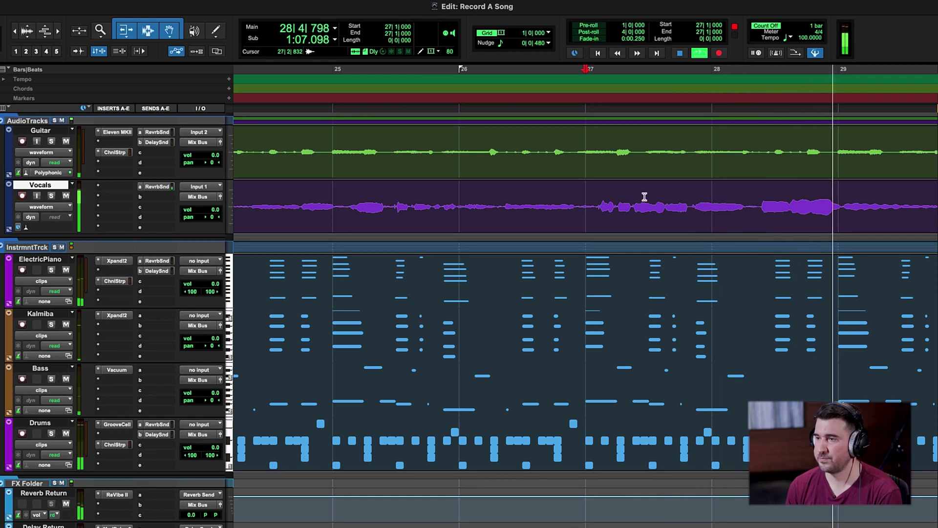
key(space)
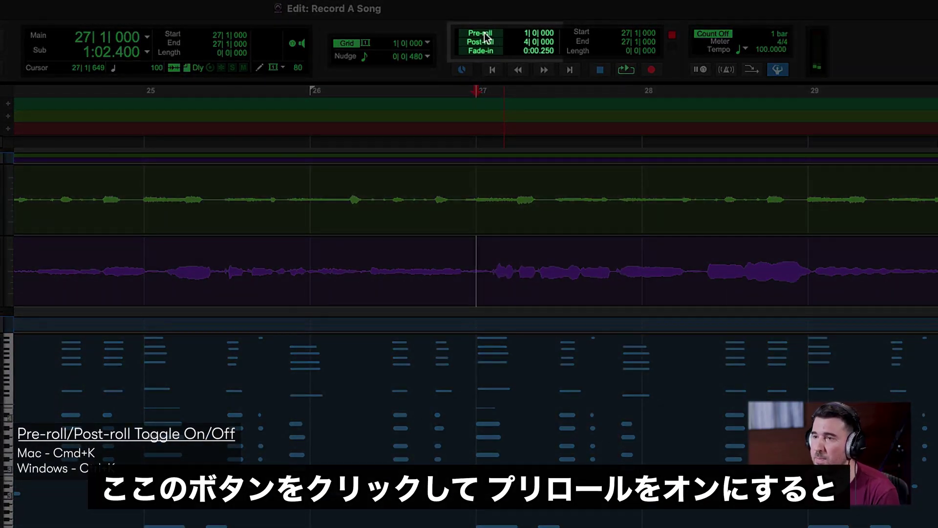
- Turn on pre-roll with a length of two bars before bar 27 and check the transport's loop playback option
click(484, 34)
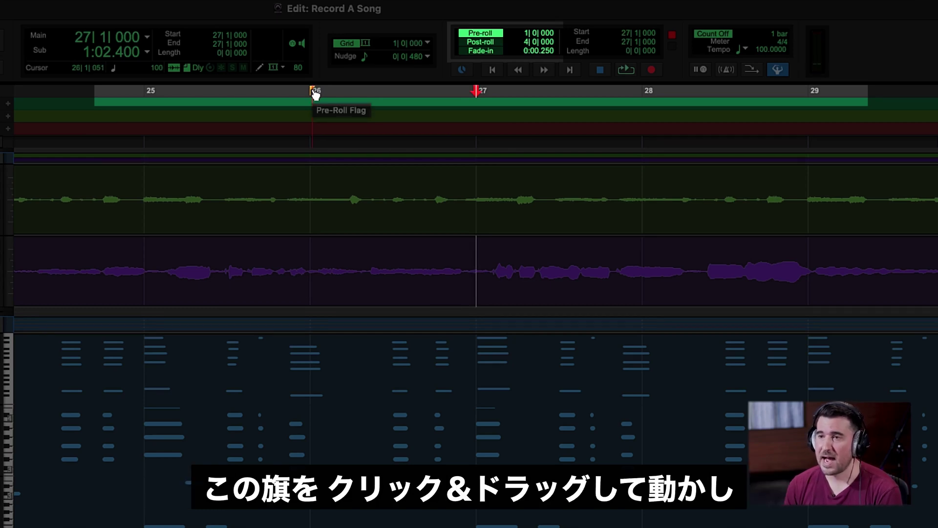
drag(243, 92, 176, 90)
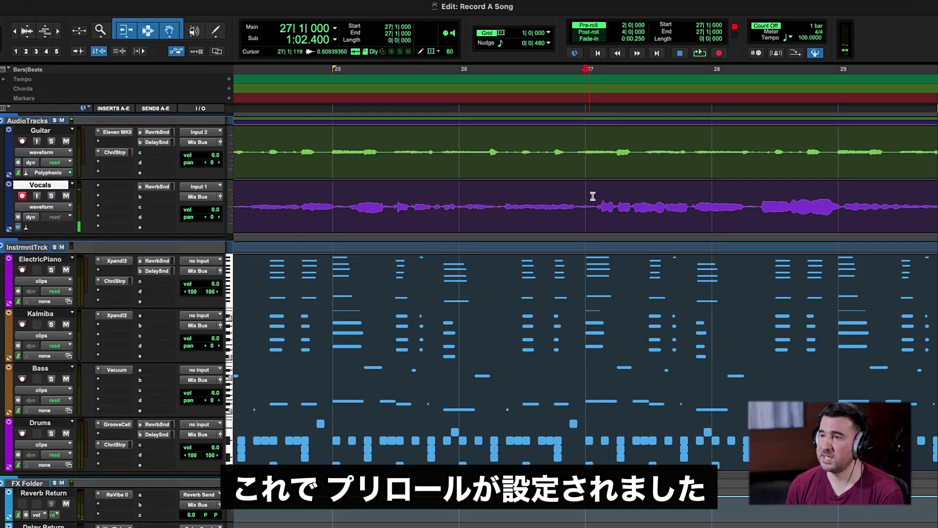
right_click(700, 54)
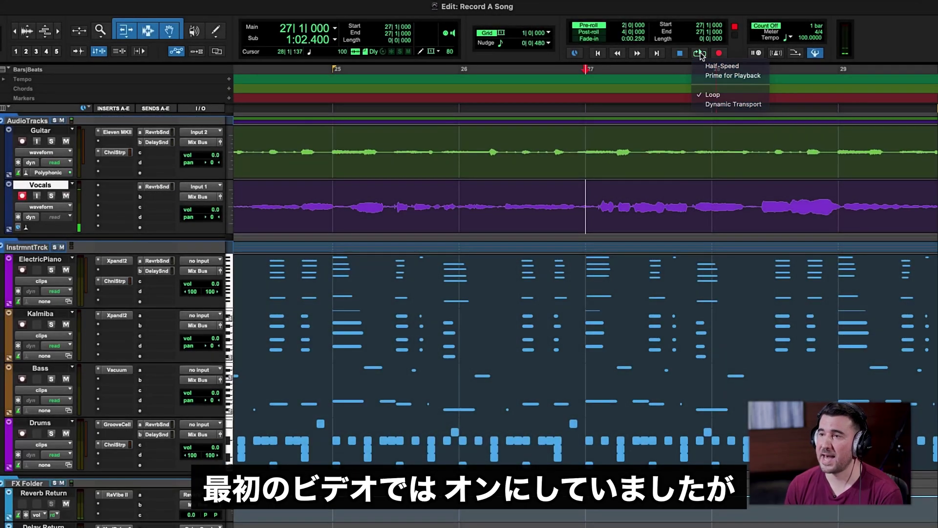
click(701, 55)
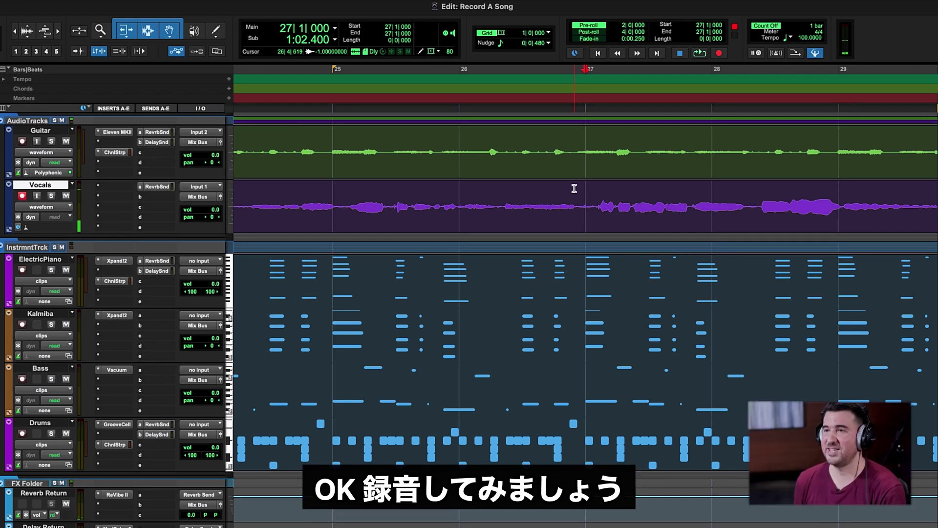
- Re-record the Vocals track with pre-roll from bar 27 to about bar 31
click(720, 53)
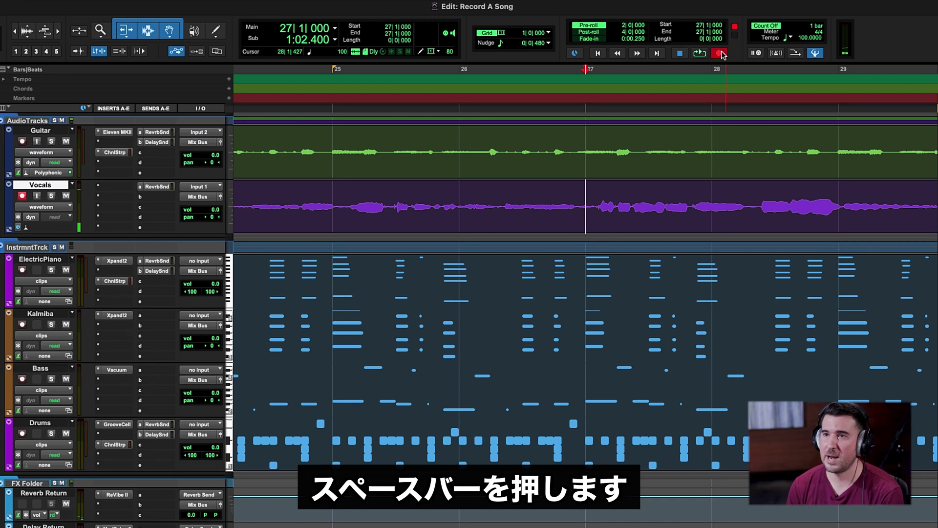
key(space)
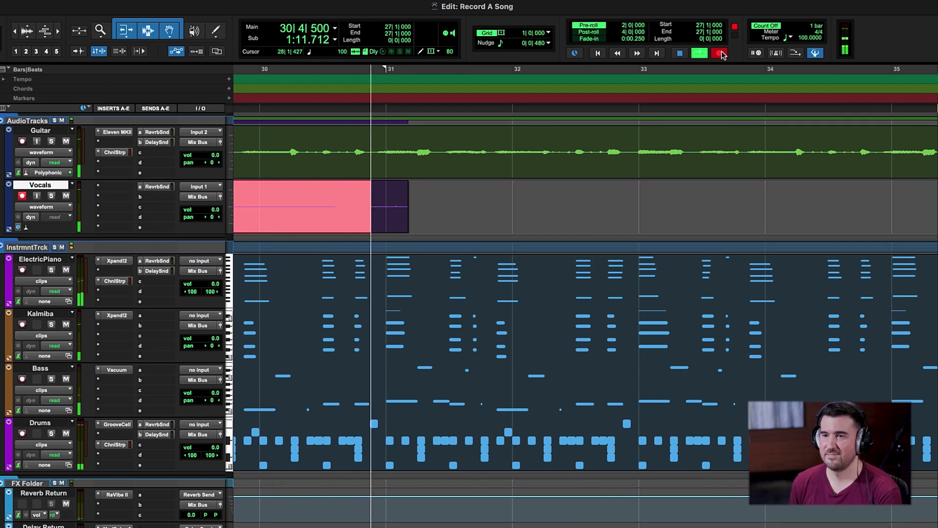
key(space)
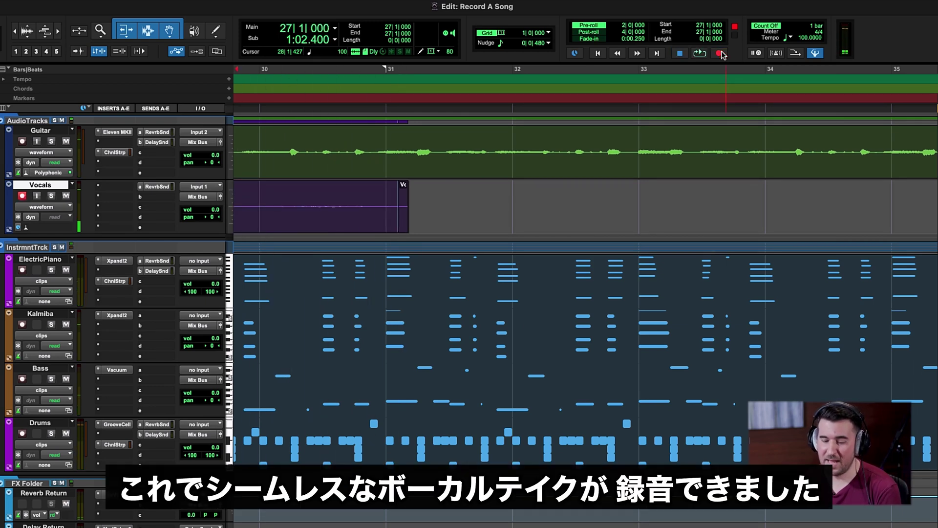
key(super+bracketleft)
key(super+bracketleft)
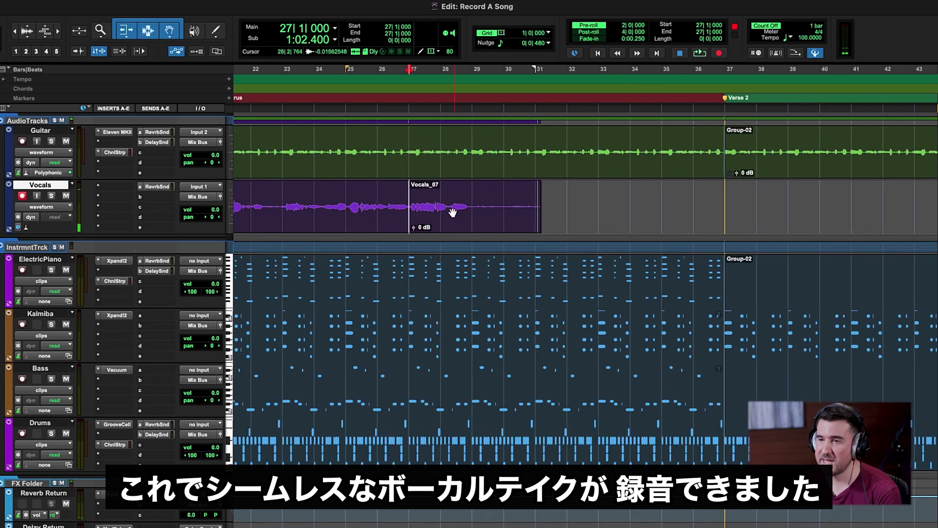
scroll(453, 212, left, 5)
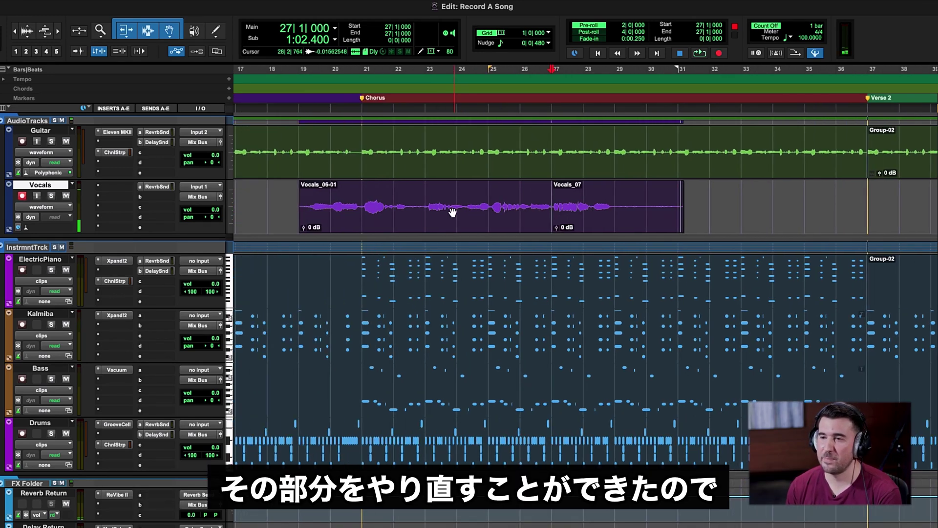